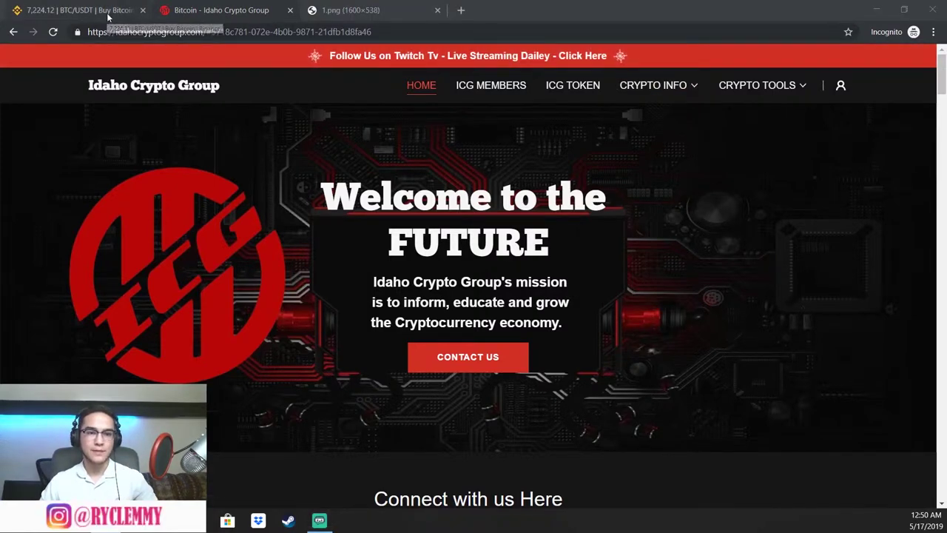
View the BTC/USDT chart on Binance and open the bullish and bearish candlestick diagram 1.png
left_click(133, 15)
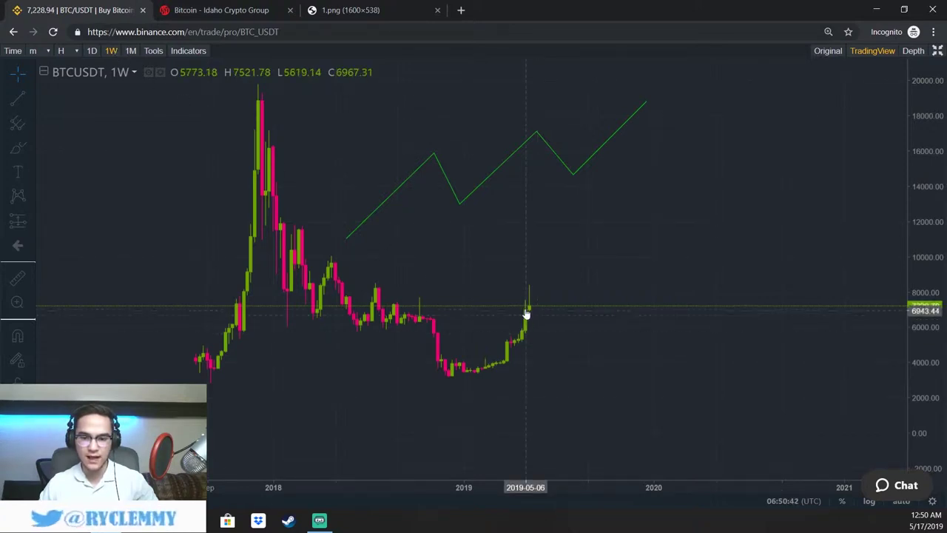
left_click(384, 10)
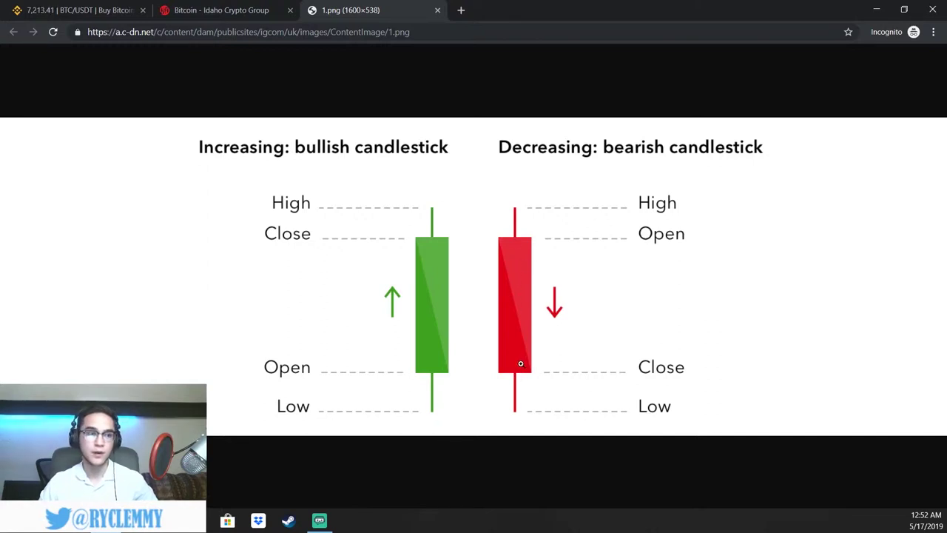
Return to the weekly BTC/USDT chart and remove all drawings from it
left_click(108, 11)
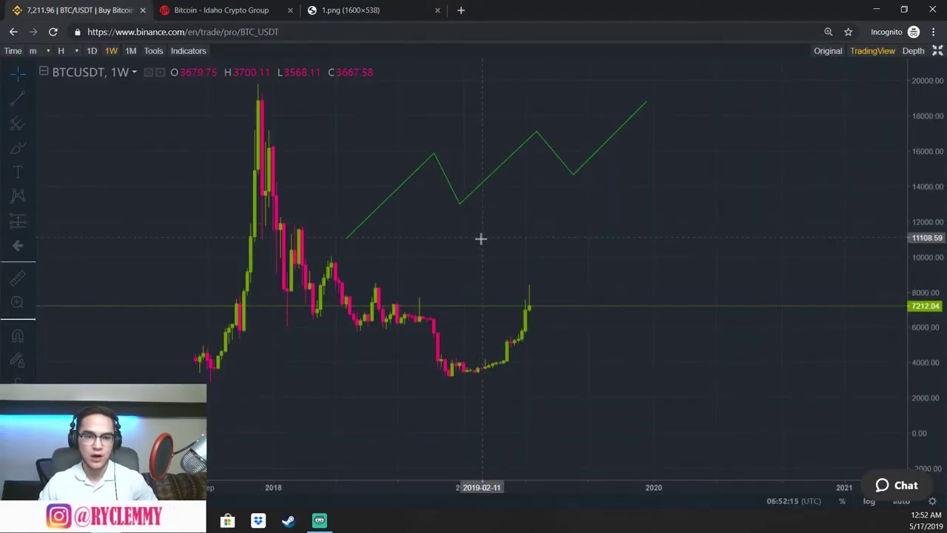
scroll(482, 240, "up", 1)
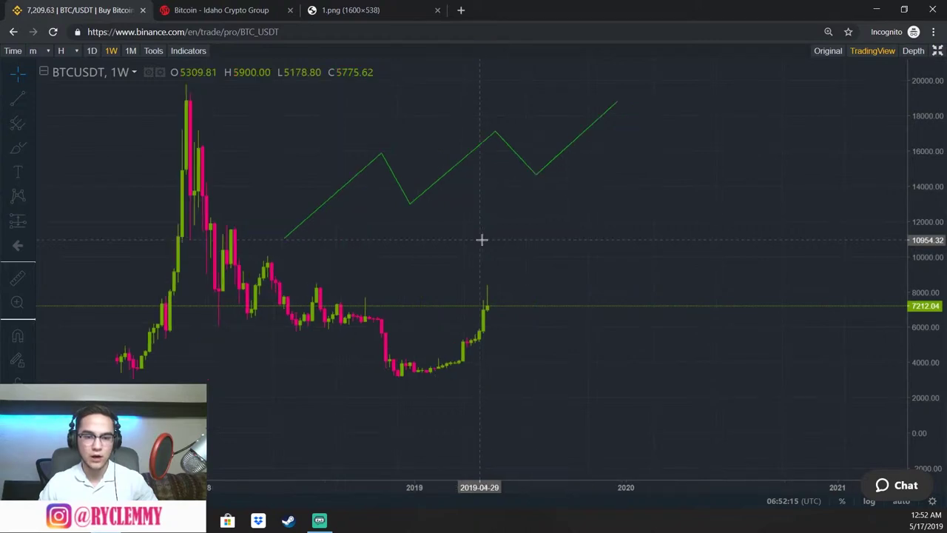
scroll(482, 240, "up", 1)
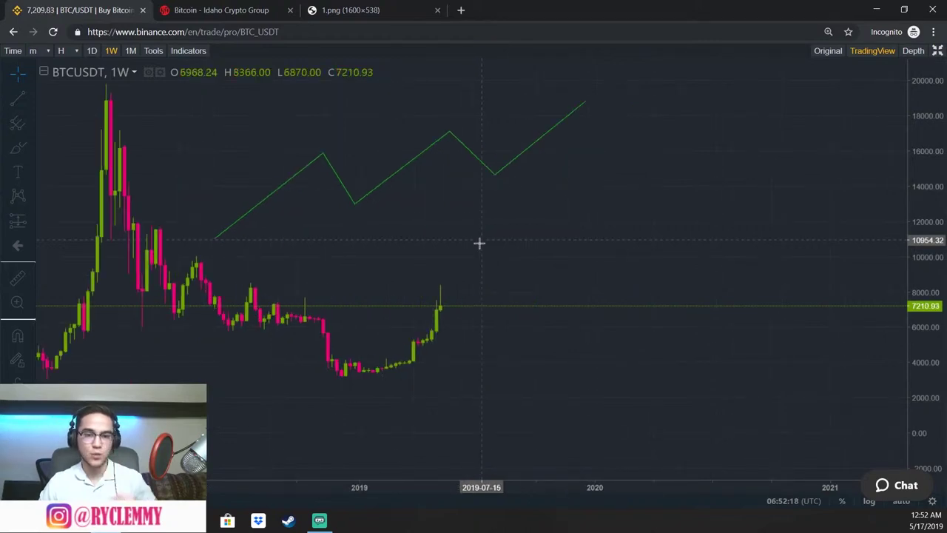
mouse_move(446, 247)
left_mouse_down()
mouse_move(495, 245)
mouse_move(522, 258)
left_mouse_up()
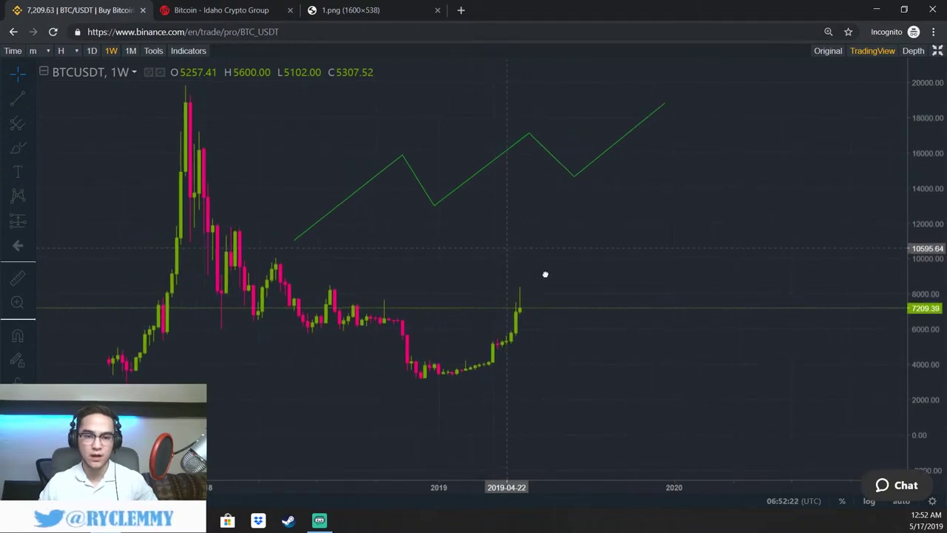
left_click_drag(562, 285, 560, 284)
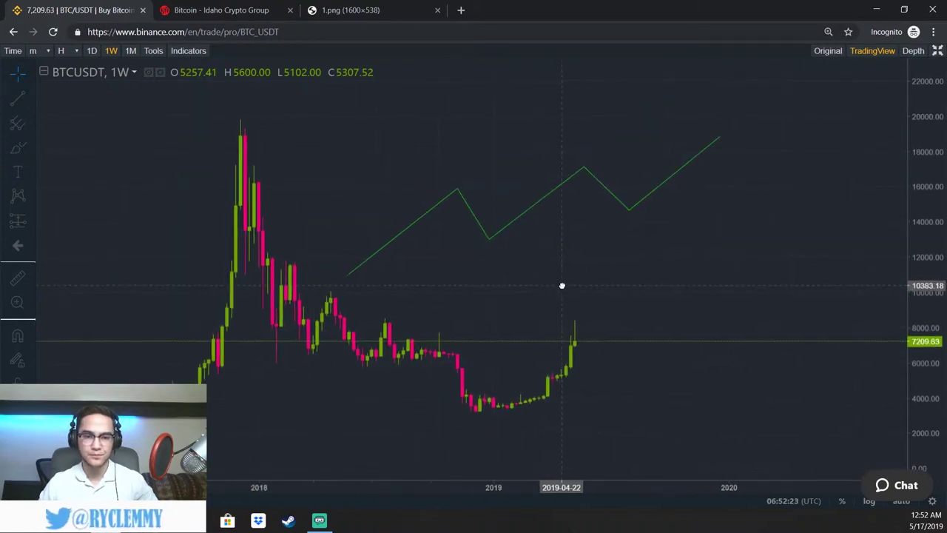
right_click(579, 246)
mouse_move(635, 393)
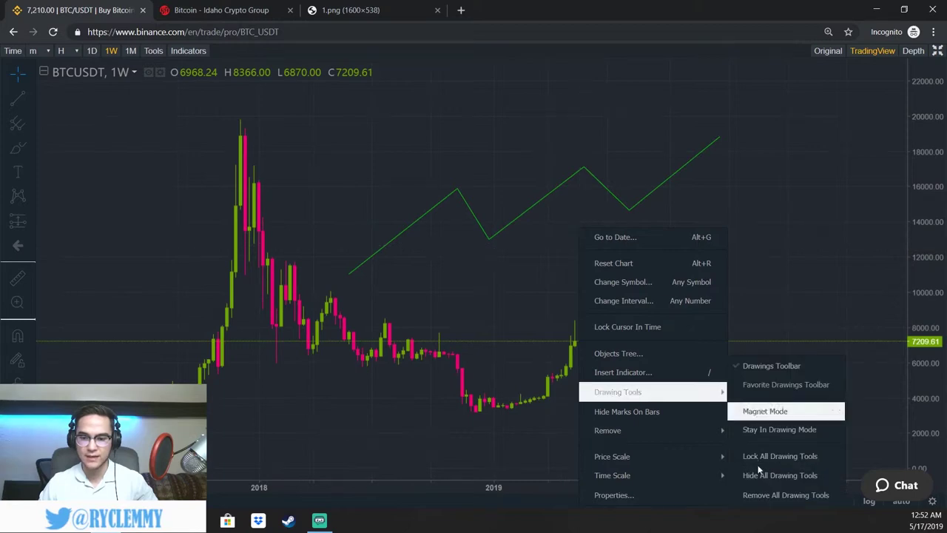
left_click(783, 495)
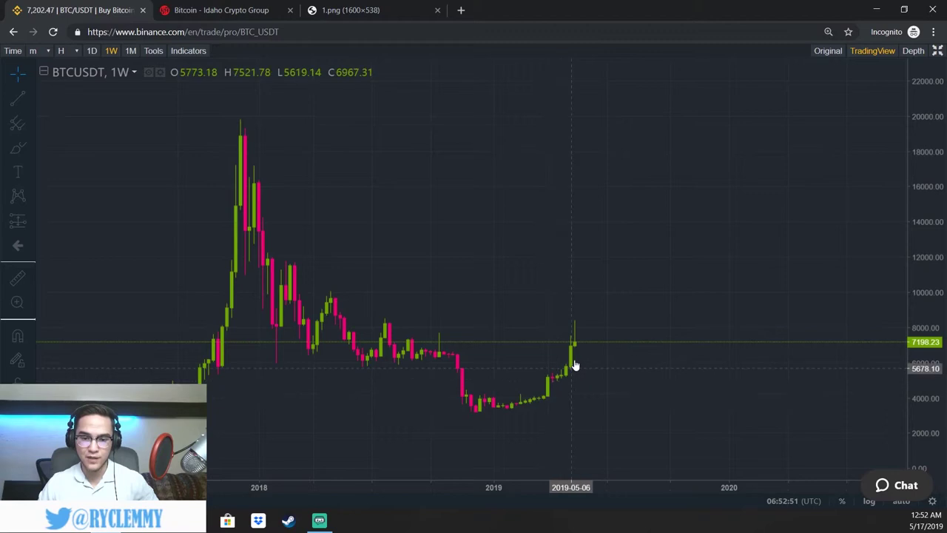
Examine the most recent weekly BTC/USDT candles up close and switch the chart to the 1M interval
scroll(574, 362, "up", 2)
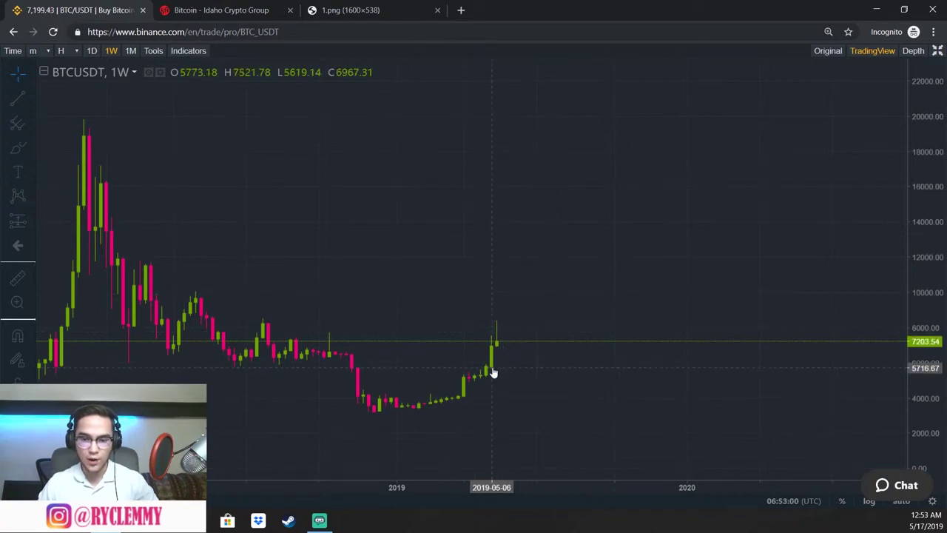
scroll(506, 381, "up", 4)
scroll(359, 393, "up", 2)
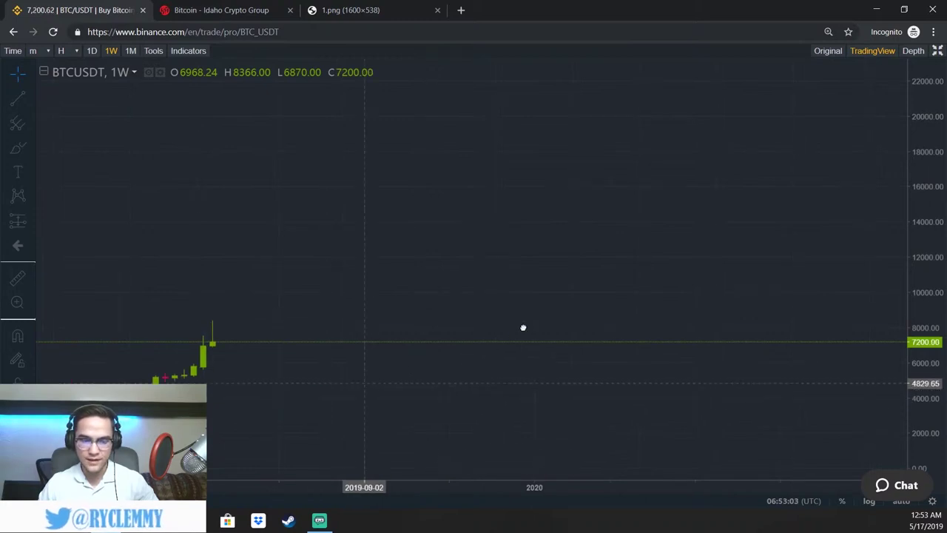
left_click_drag(523, 328, 602, 274)
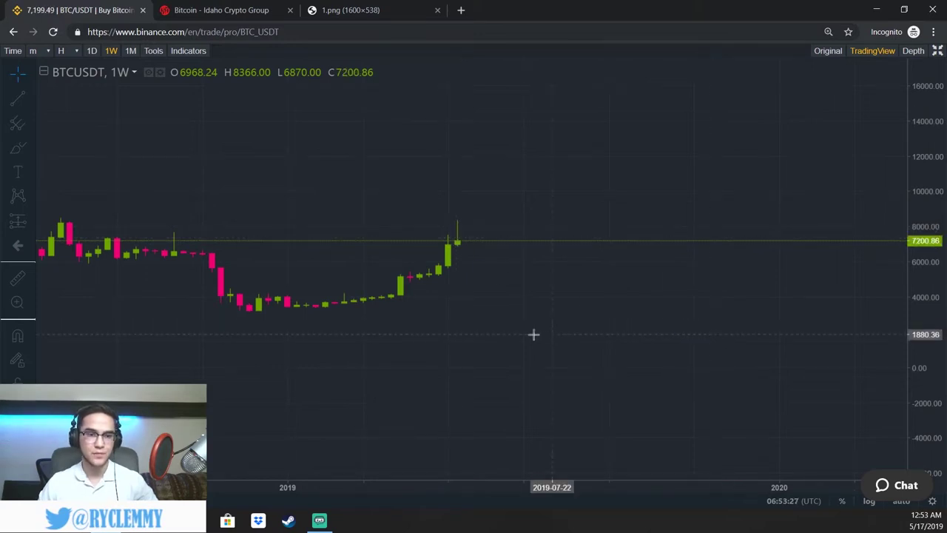
left_click(131, 50)
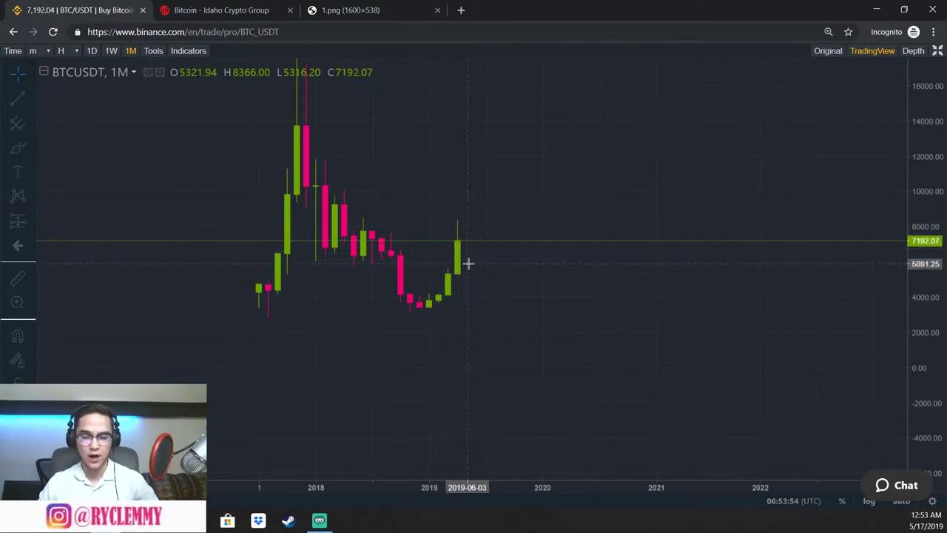
Switch the chart to the 1D interval and stretch the price scale so the daily candles appear taller
left_click(92, 52)
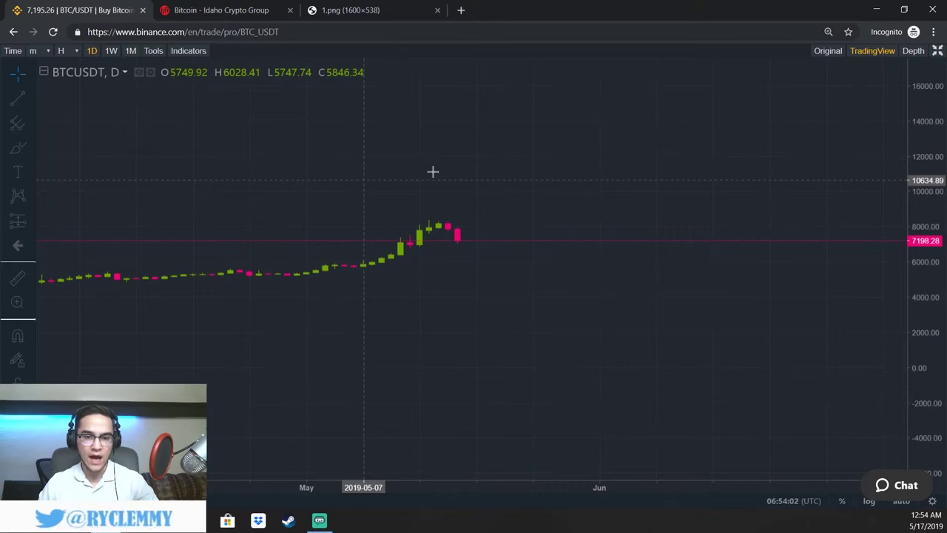
scroll(462, 173, "down", 1)
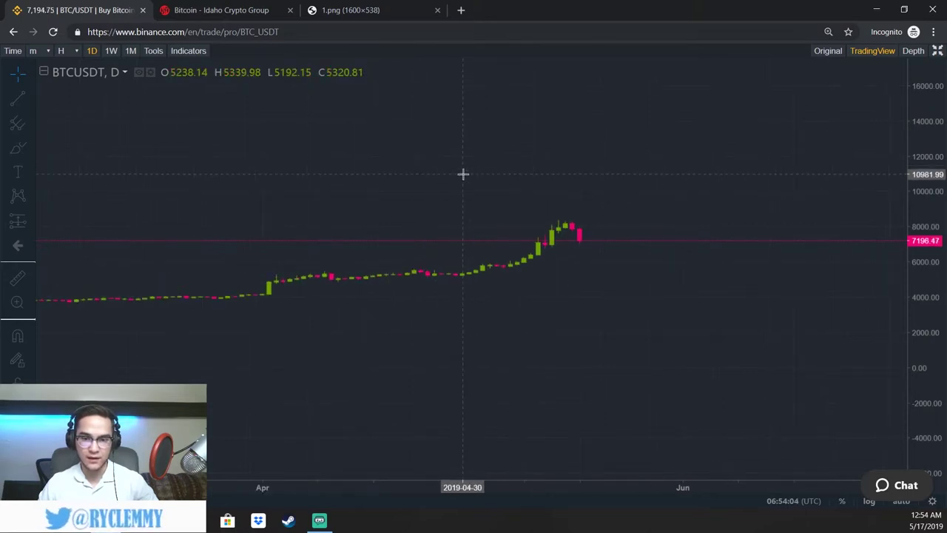
scroll(463, 174, "down", 1)
scroll(467, 172, "down", 3)
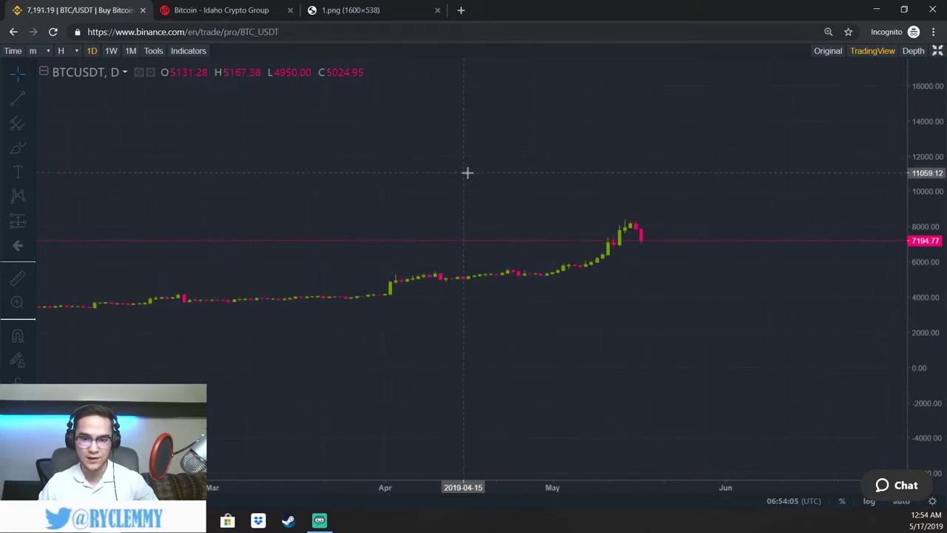
left_click_drag(919, 398, 921, 333)
left_click_drag(917, 253, 915, 185)
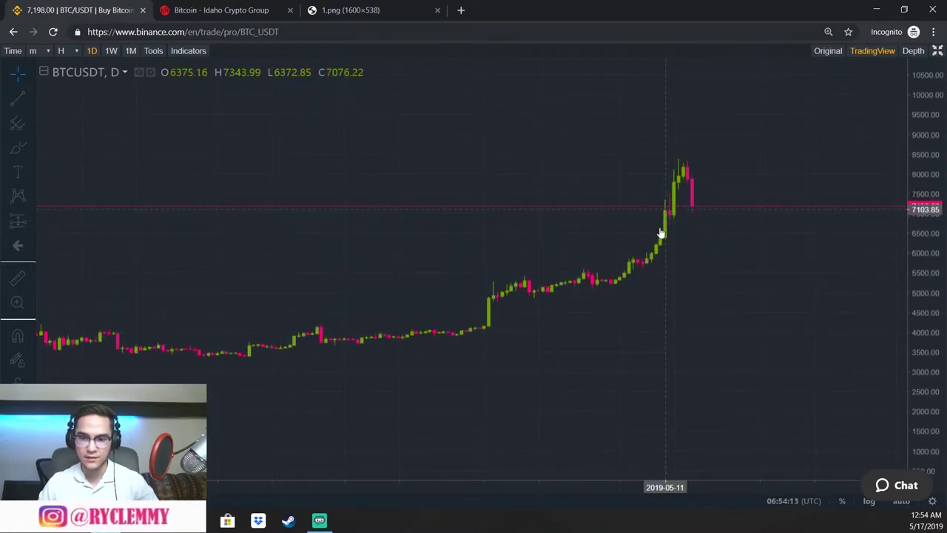
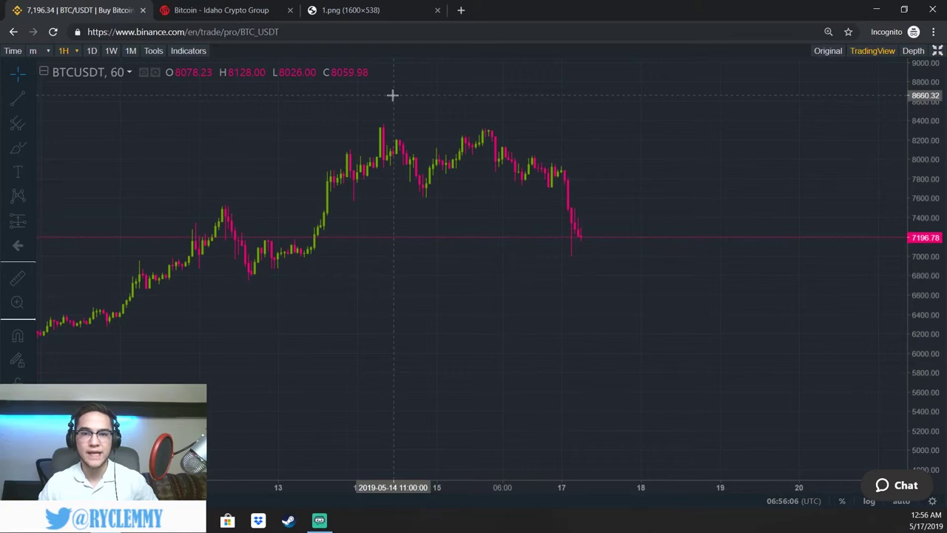
On the 1m chart, measure the date and price range from the 06:01 low to the 06:06 peak, and delete the measurement
left_click(46, 53)
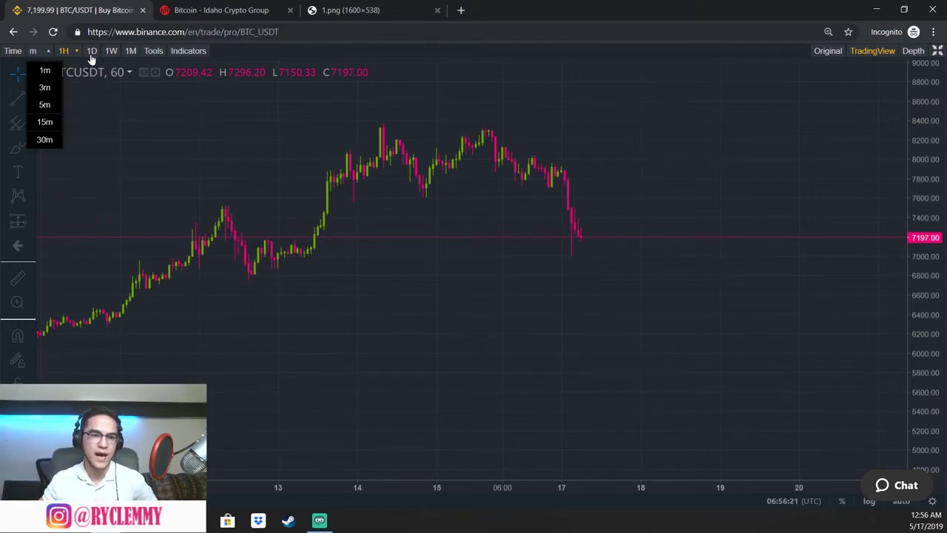
left_click(46, 71)
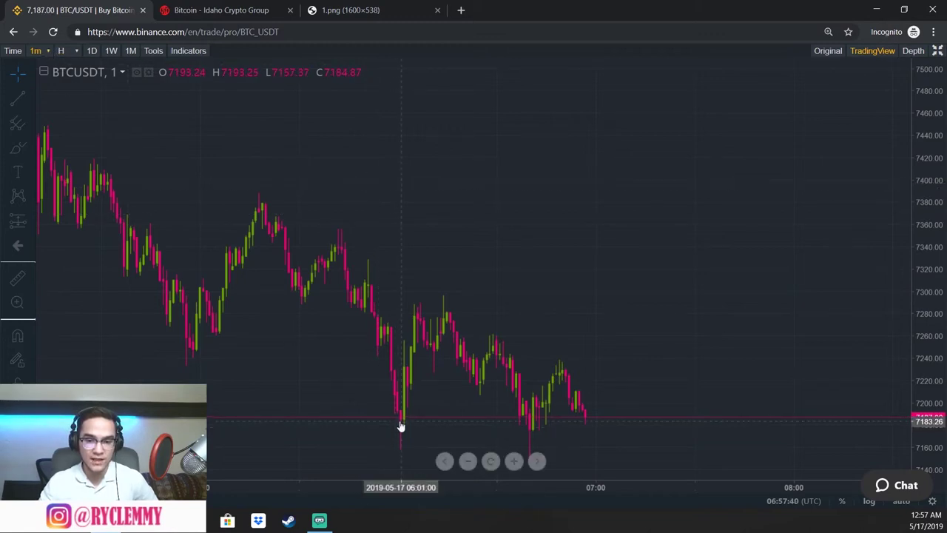
left_click(29, 223)
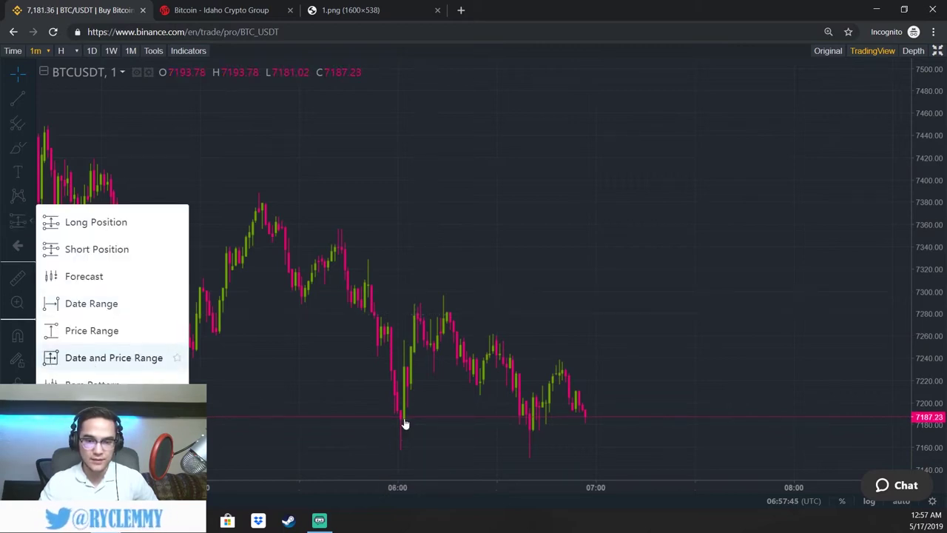
left_click(362, 279)
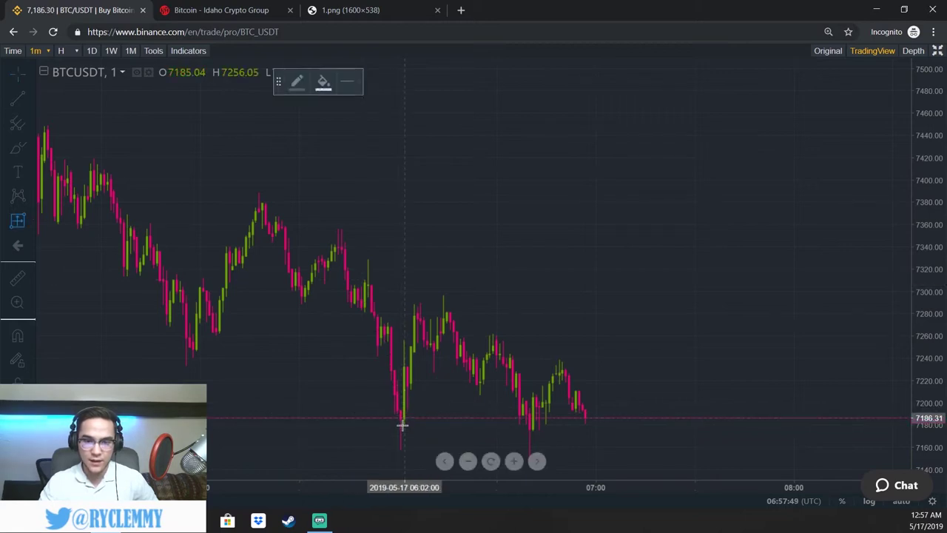
left_click(401, 425)
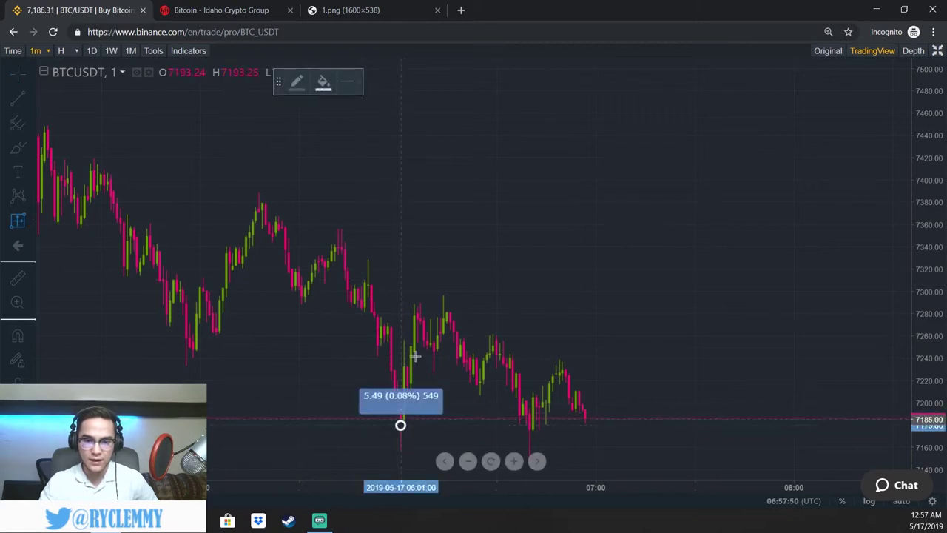
left_click(418, 306)
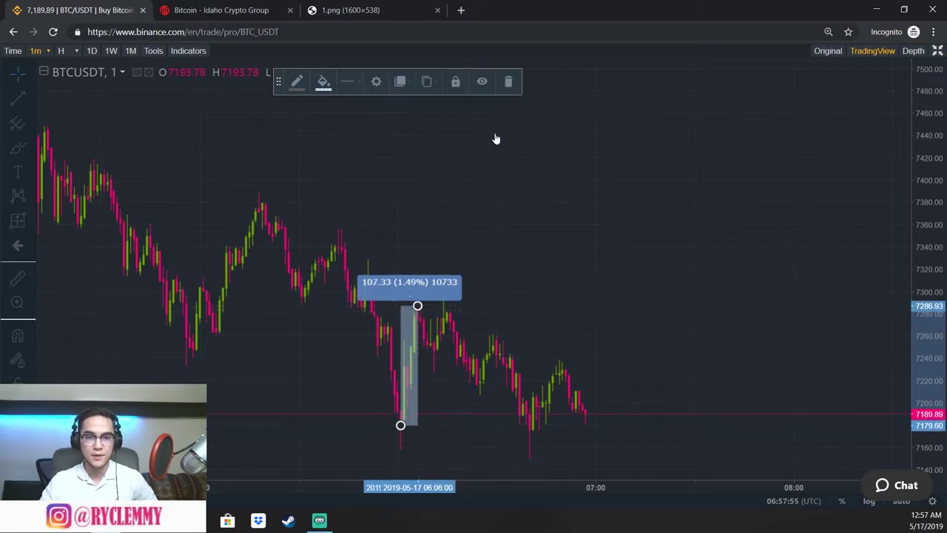
key("Delete")
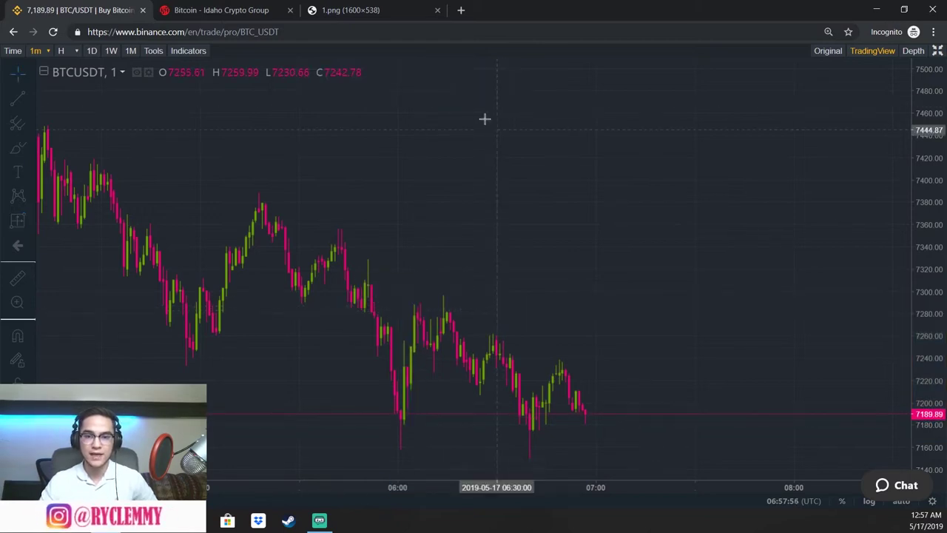
On the auto-scaled 1D chart, measure the date and price range from 2019-04-11 to 2019-04-25, and delete the measurement
left_click(92, 51)
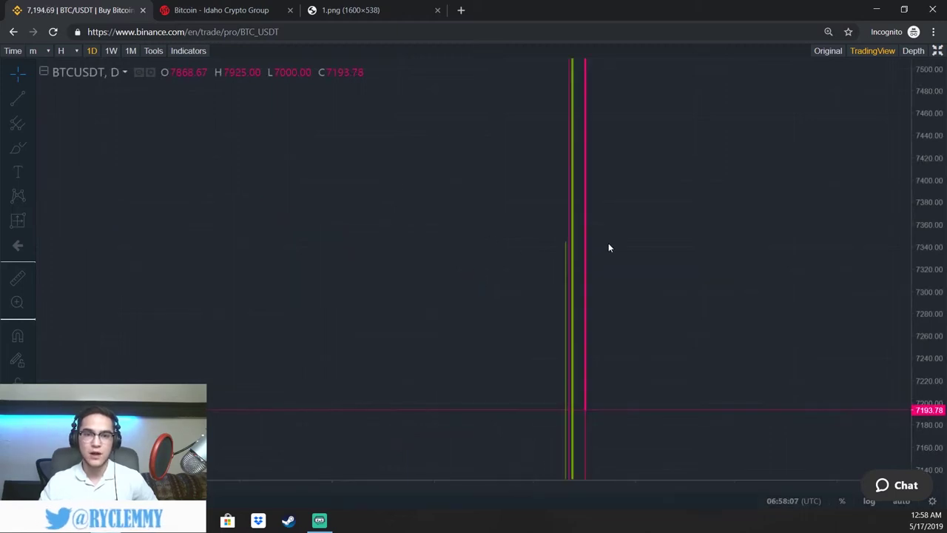
left_click(904, 503)
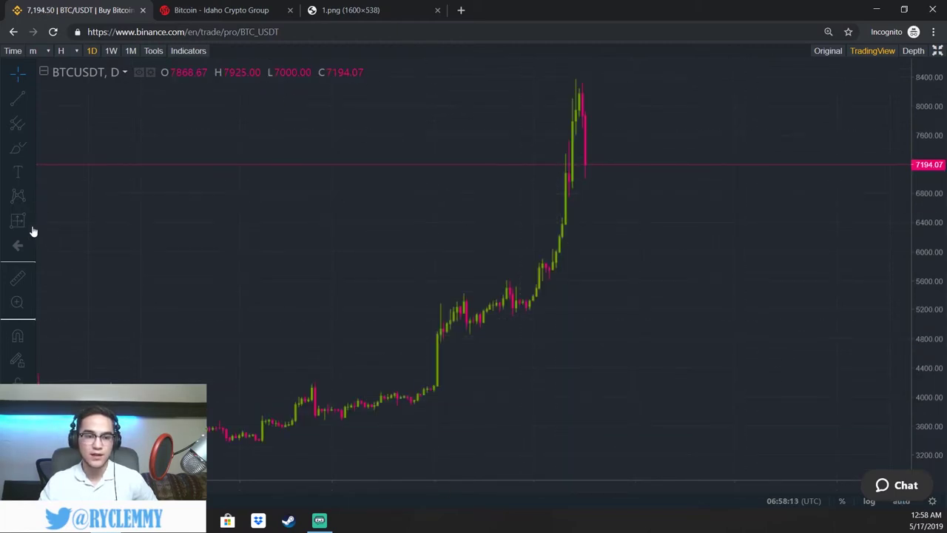
key("alt+shift+r")
left_click(467, 320)
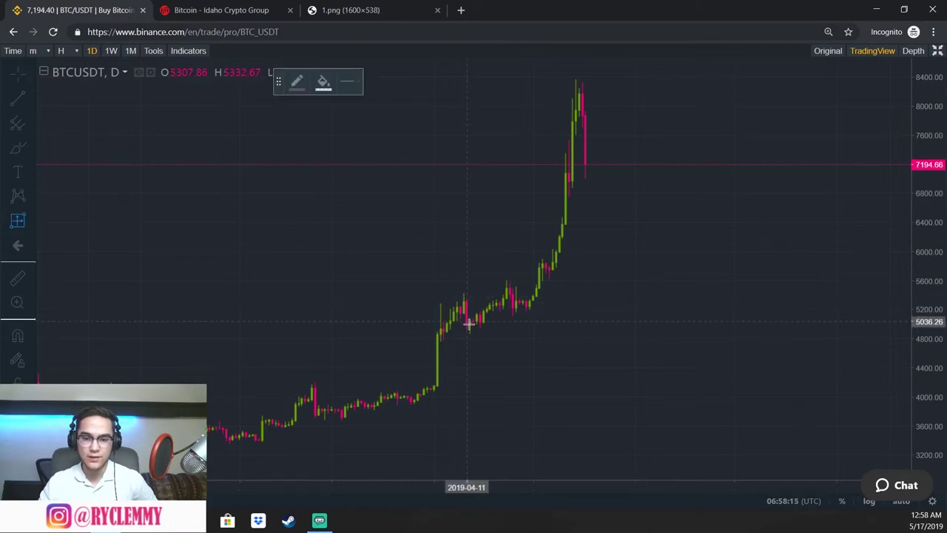
left_click(467, 324)
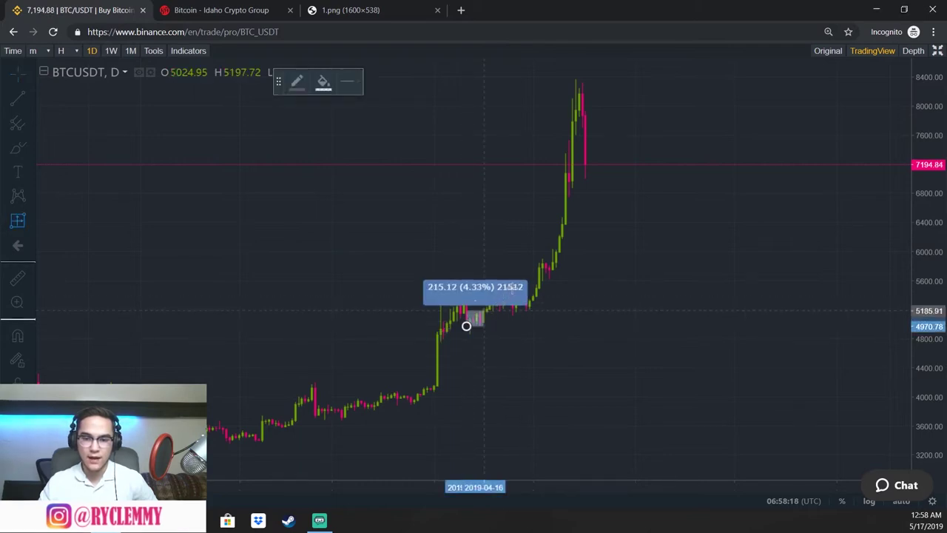
left_click(513, 284)
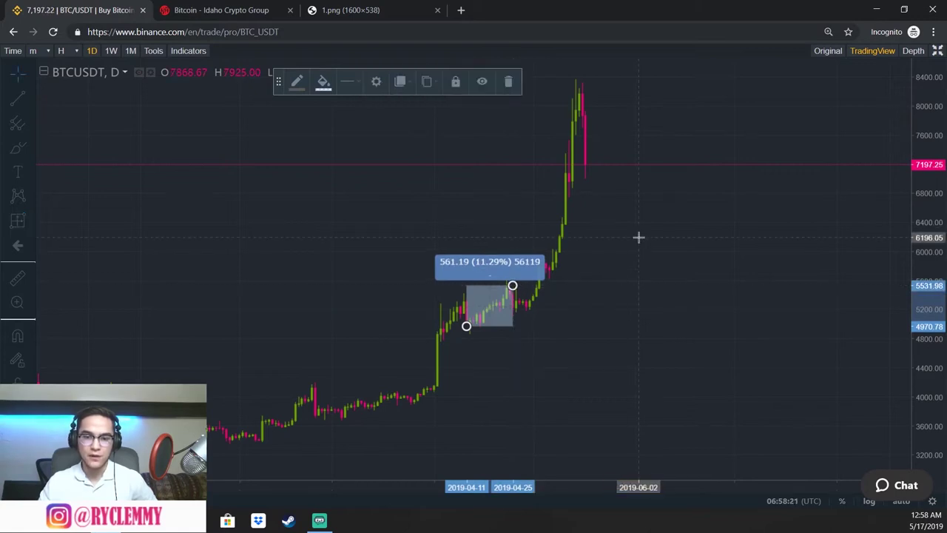
left_click(509, 83)
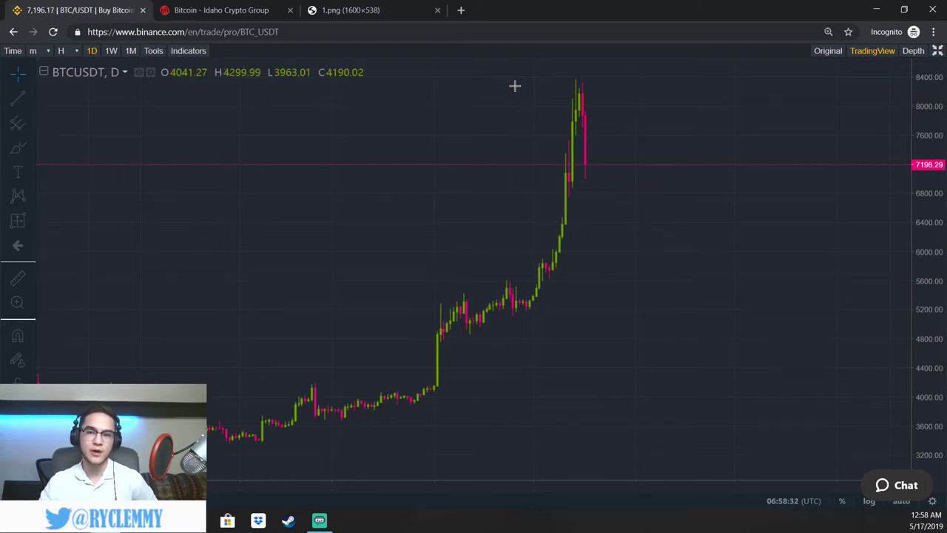
left_click(60, 55)
left_click(73, 71)
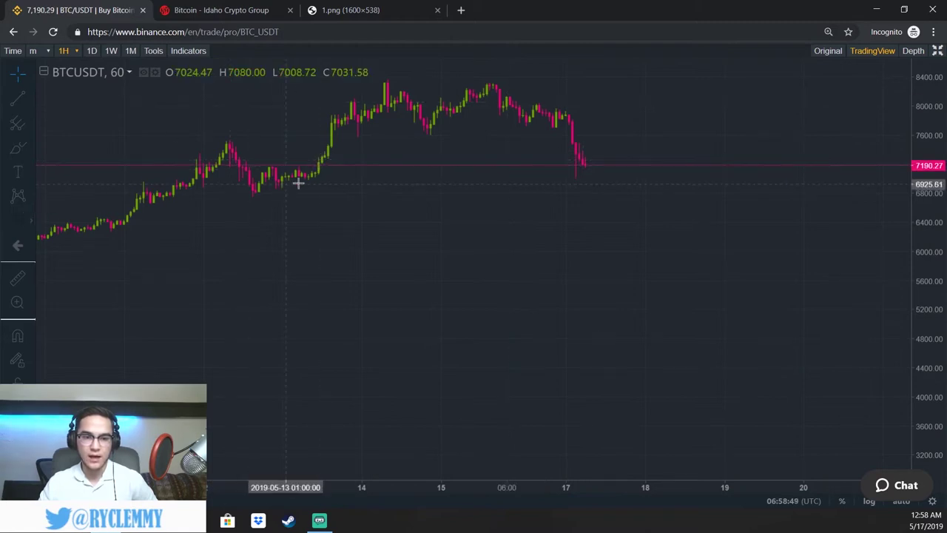
left_click(254, 194)
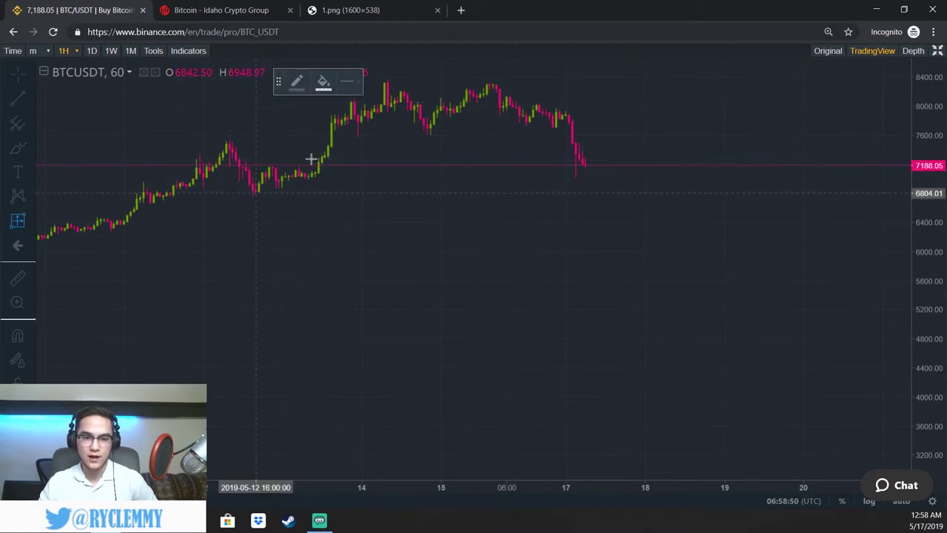
left_click(352, 105)
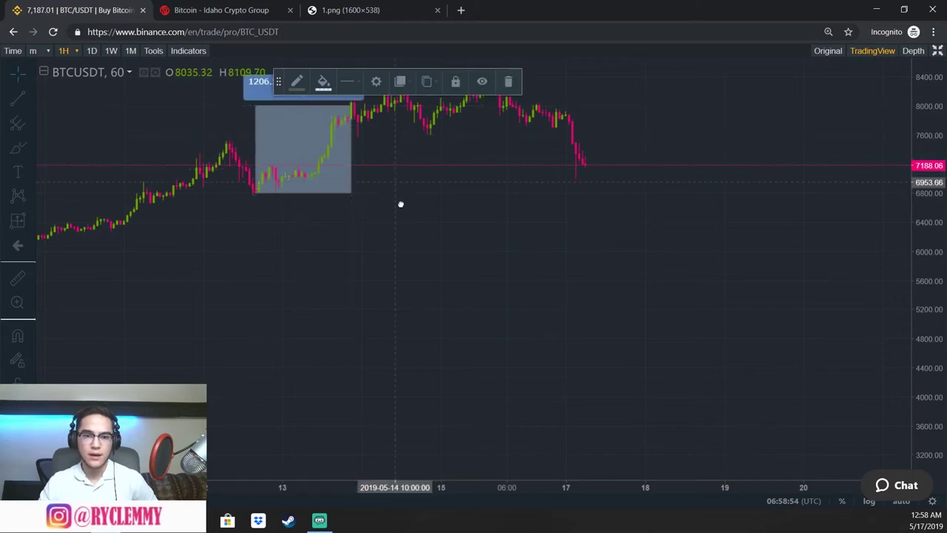
left_click_drag(399, 211, 407, 235)
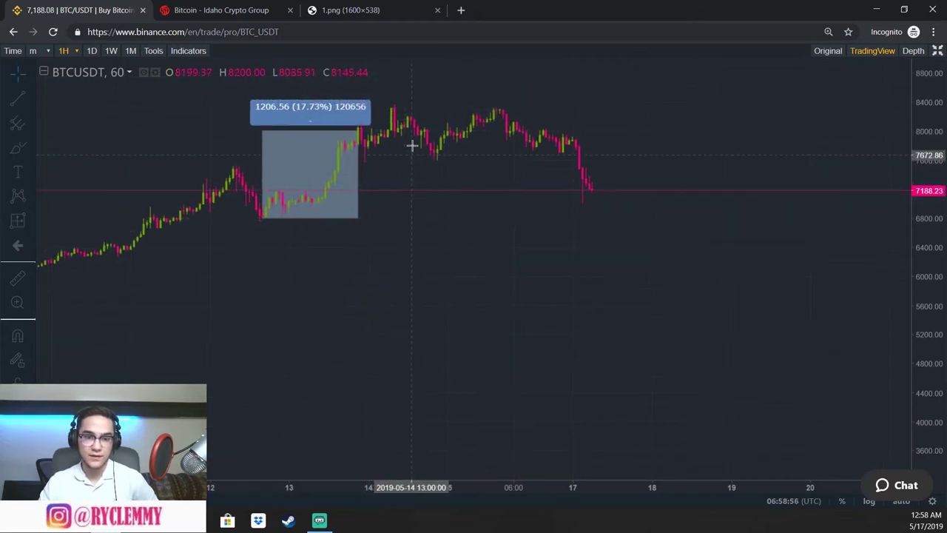
Adjust the upper corner of the 1H range measurement to about 8028, and delete the measurement
left_click(365, 111)
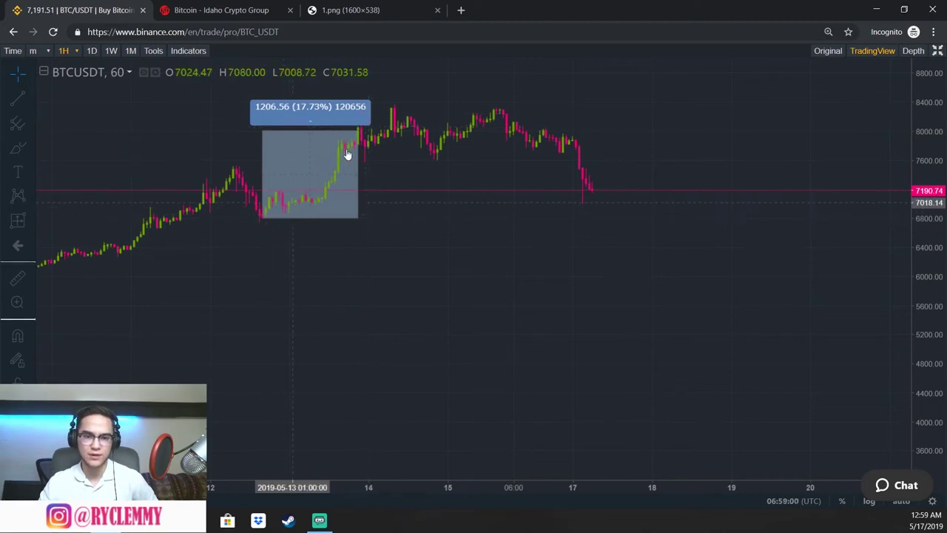
left_click_drag(354, 134, 358, 131)
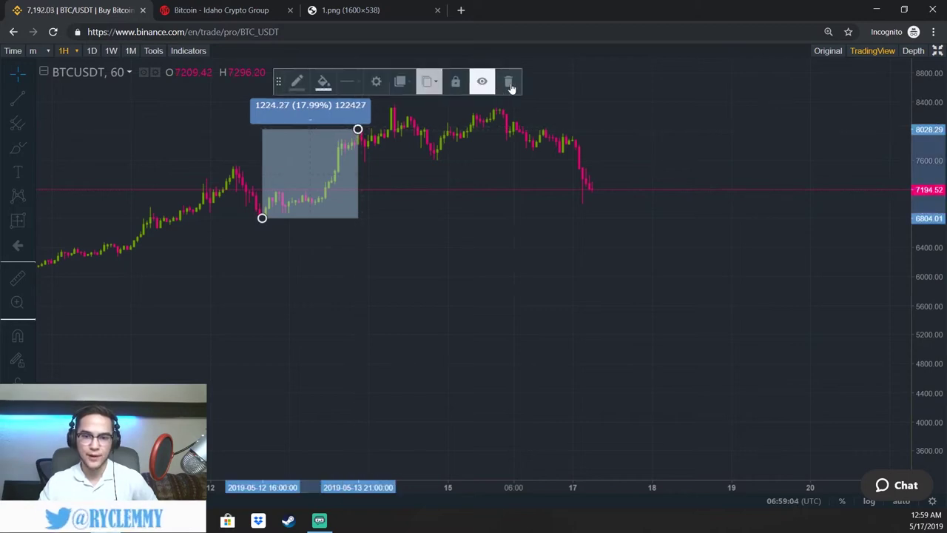
key("Delete")
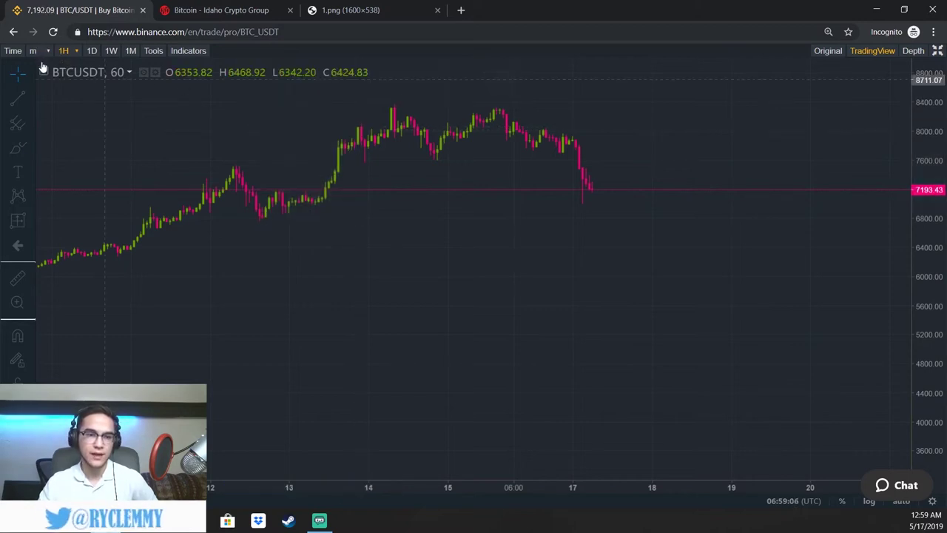
Switch the chart to the 15m interval
left_click(45, 51)
left_click(44, 123)
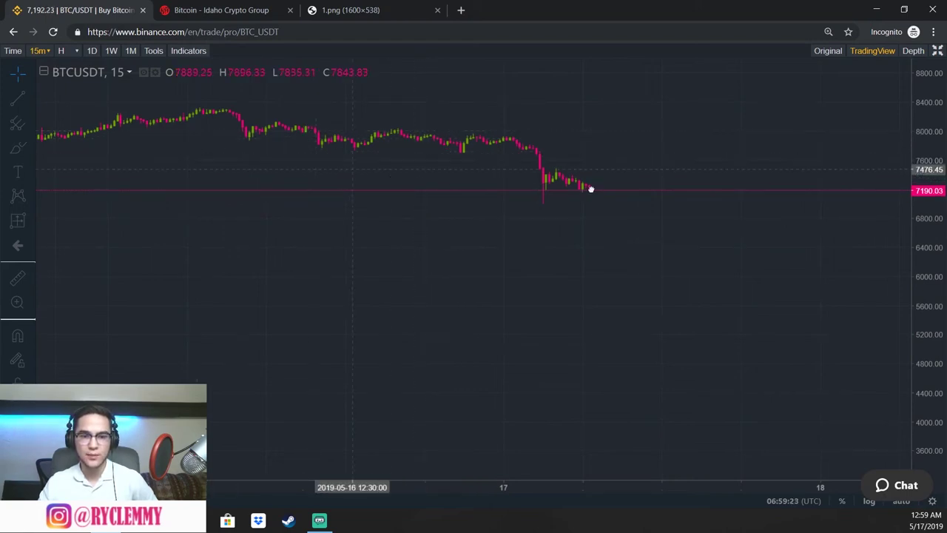
On the 15m chart, measure the date and price range from the low near 7624 before 2019-05-14 to about 8036, and delete the measurement
left_click_drag(590, 189, 704, 250)
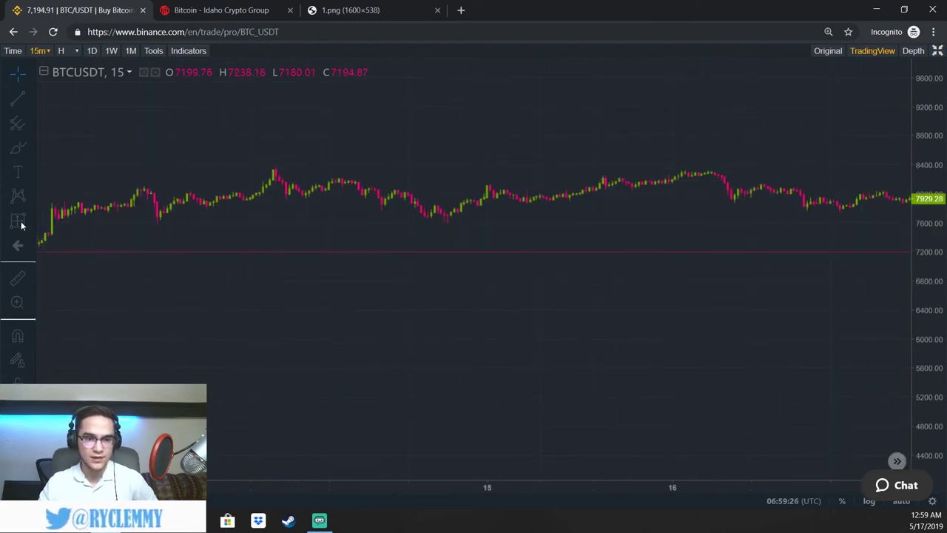
left_click(157, 217)
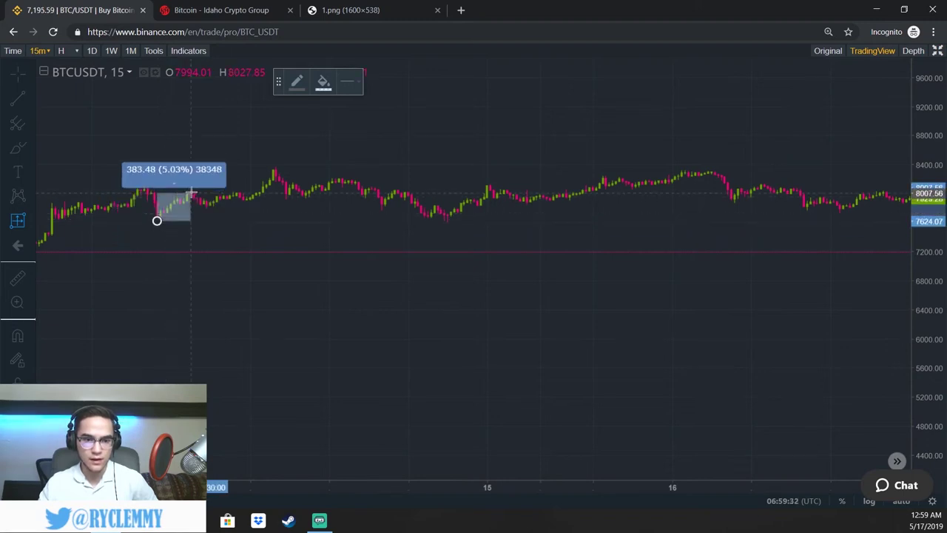
left_click(190, 191)
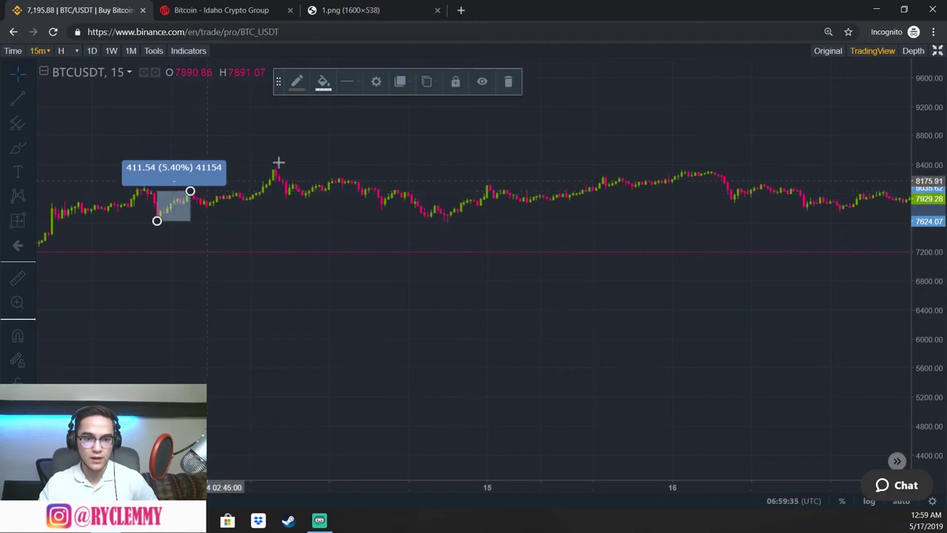
left_click(509, 84)
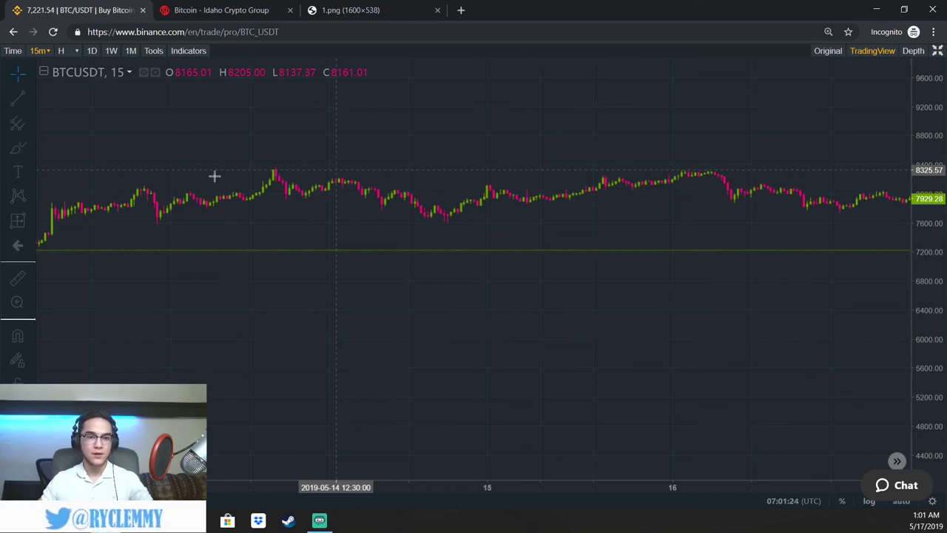
Switch to the Idaho Crypto Group website and follow its Contact Us link
left_click(201, 13)
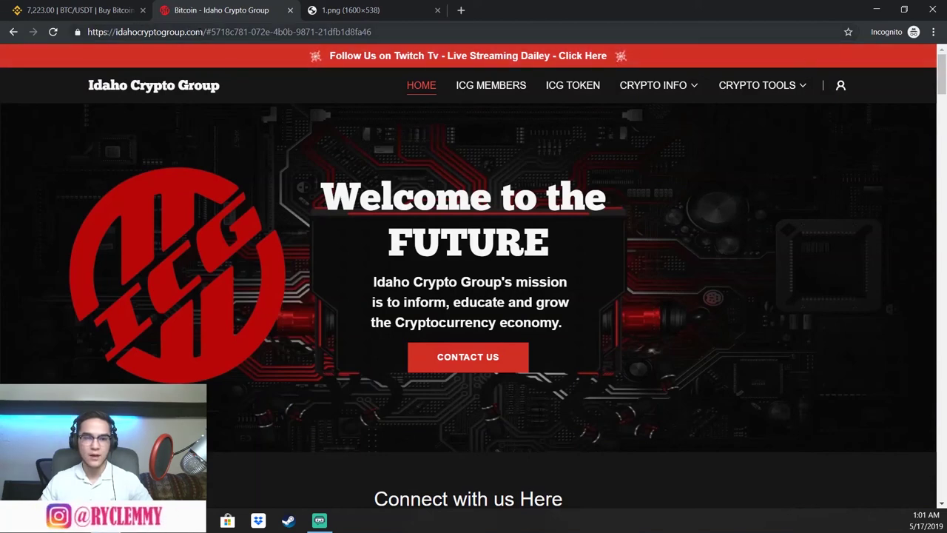
left_click(469, 360)
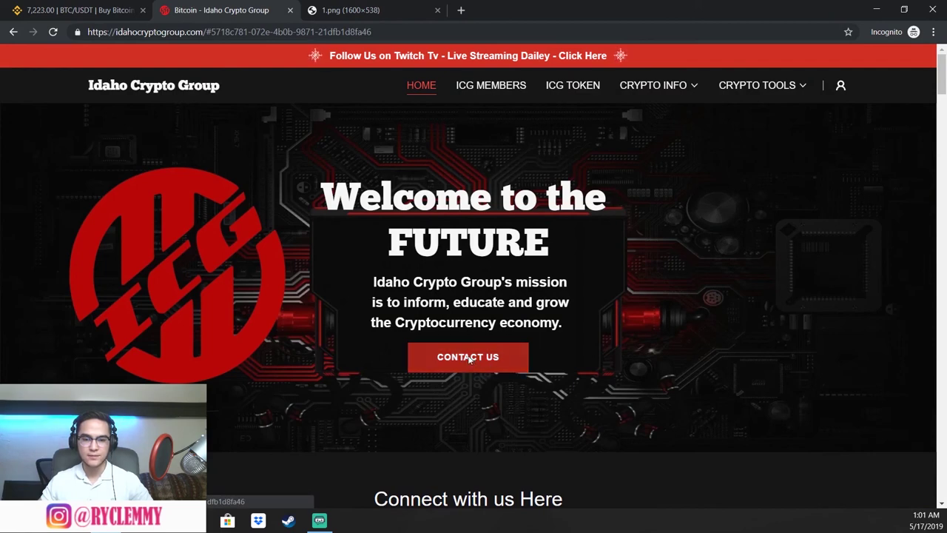